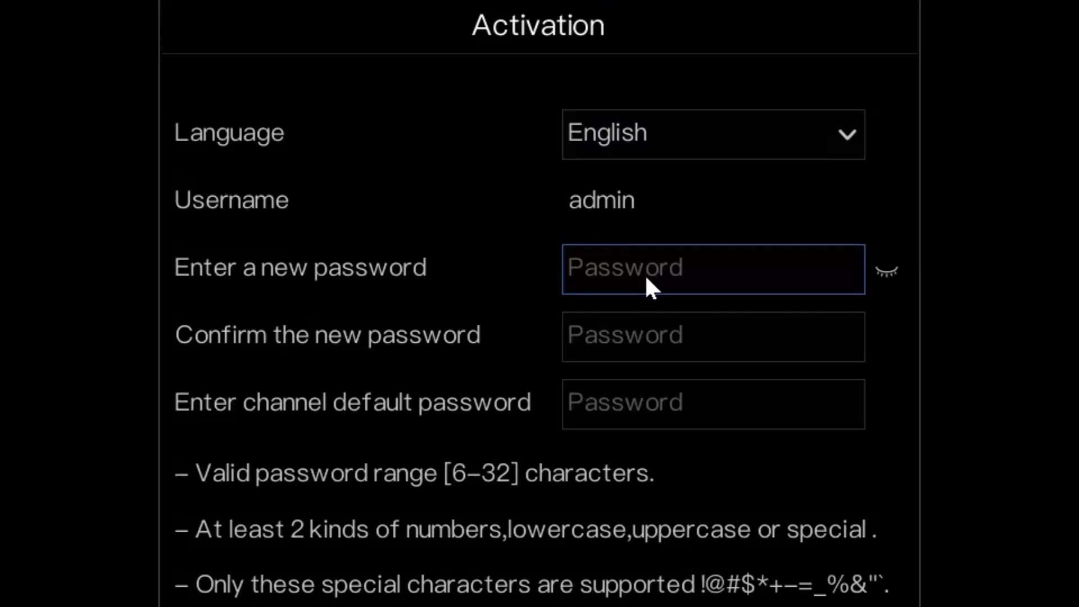
- Enter the new admin password with the on-screen keyboard
left_click(612, 268)
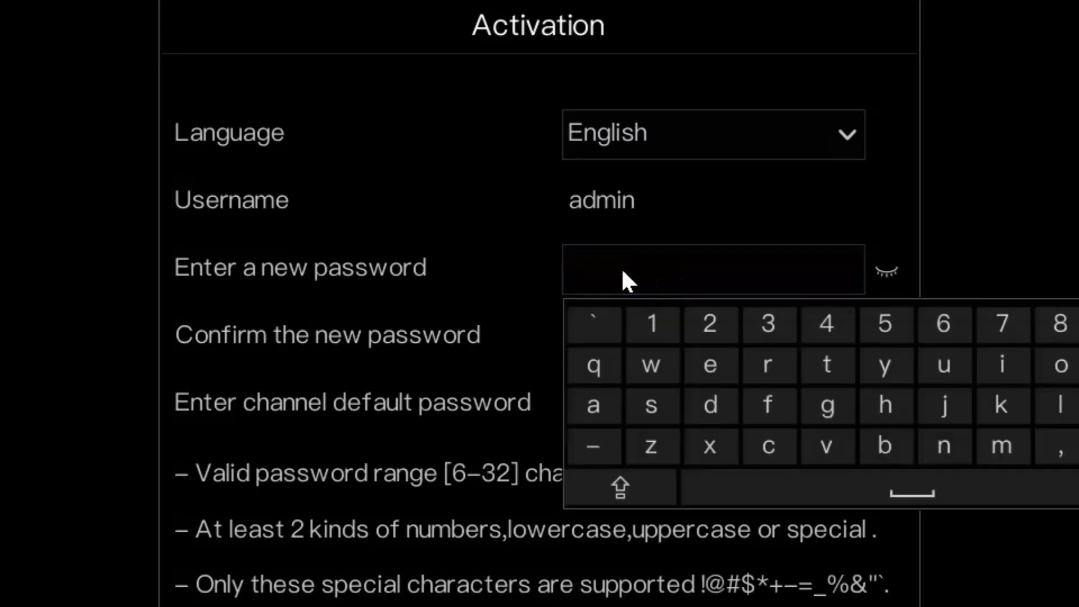
left_click(607, 371)
left_click(655, 370)
left_click(712, 365)
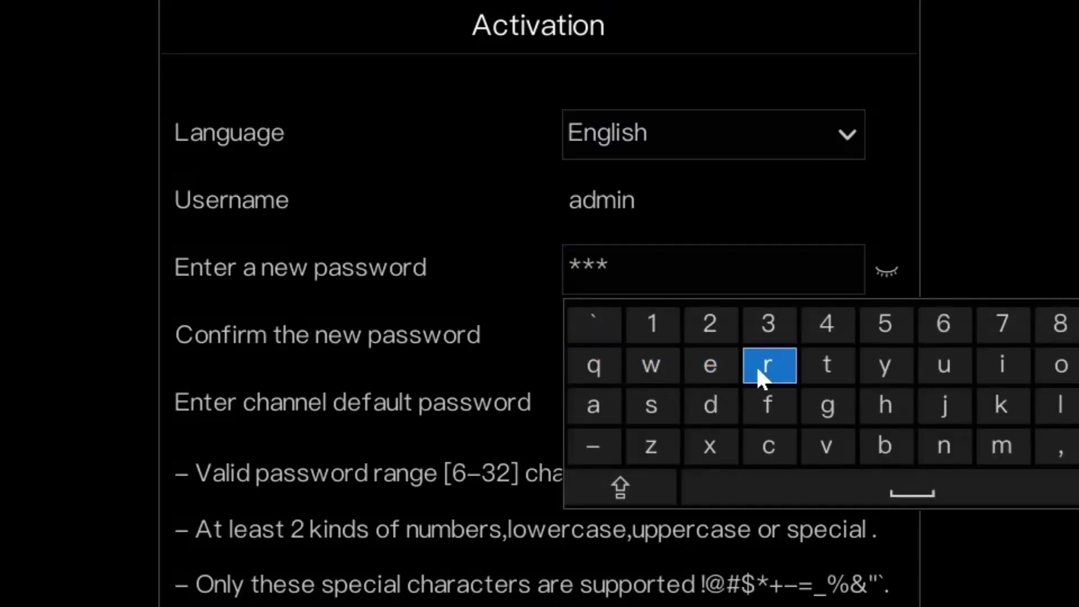
left_click(748, 369)
left_click(663, 322)
left_click(710, 323)
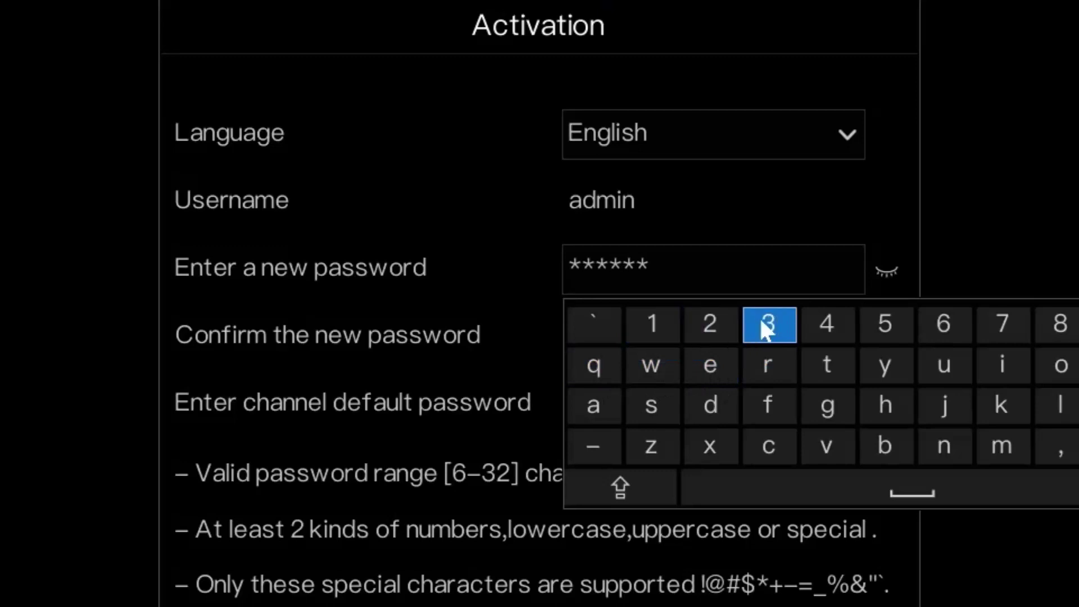
left_click(781, 327)
left_click(823, 326)
left_click(825, 217)
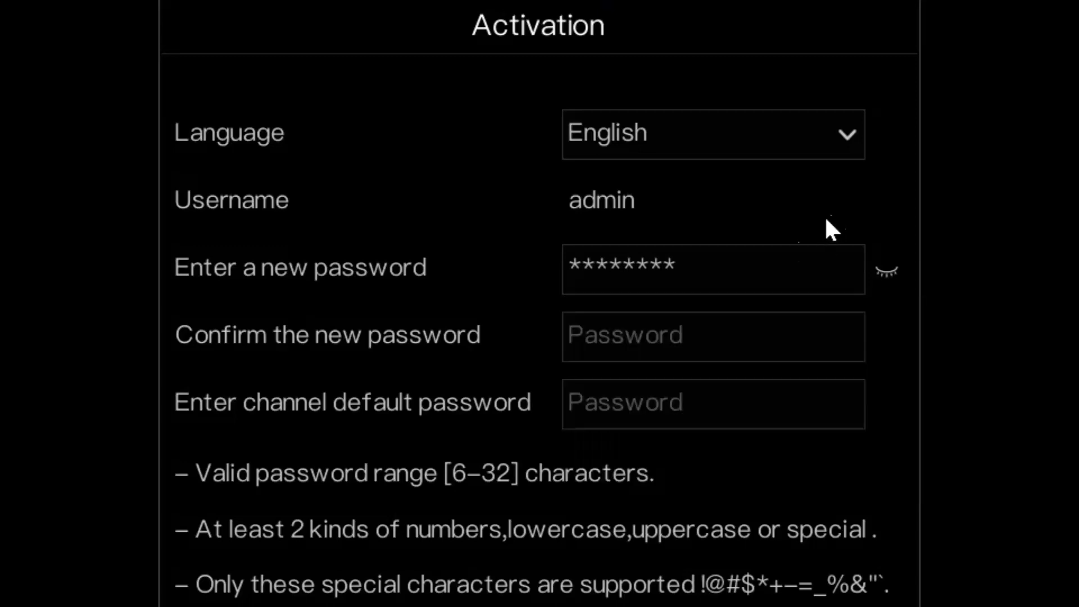
- Re-enter the admin password in the confirmation field
left_click(666, 334)
left_click(608, 339)
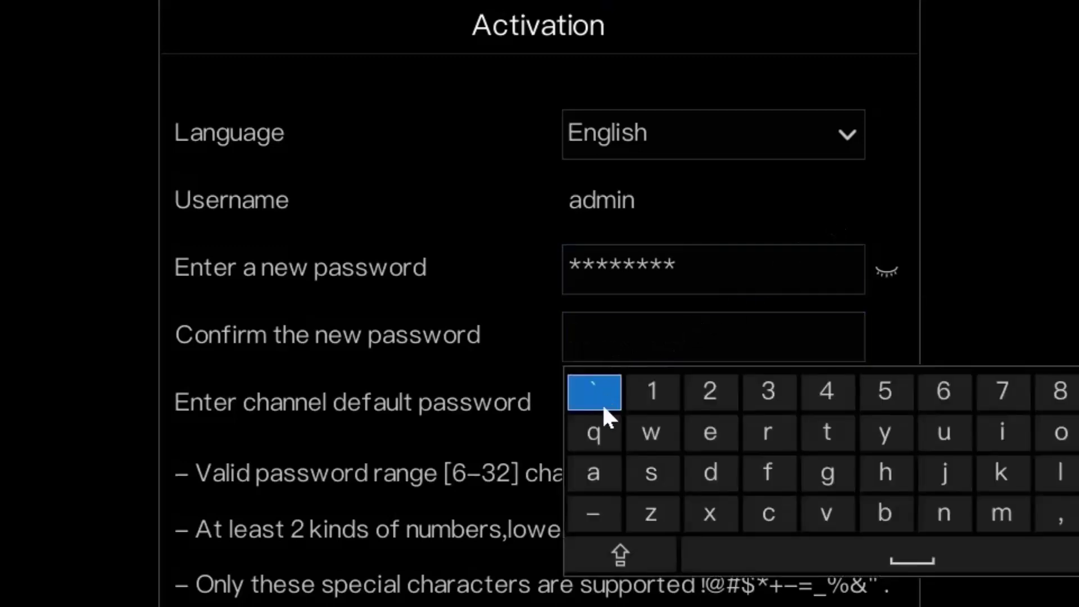
left_click(595, 439)
left_click(666, 437)
left_click(730, 434)
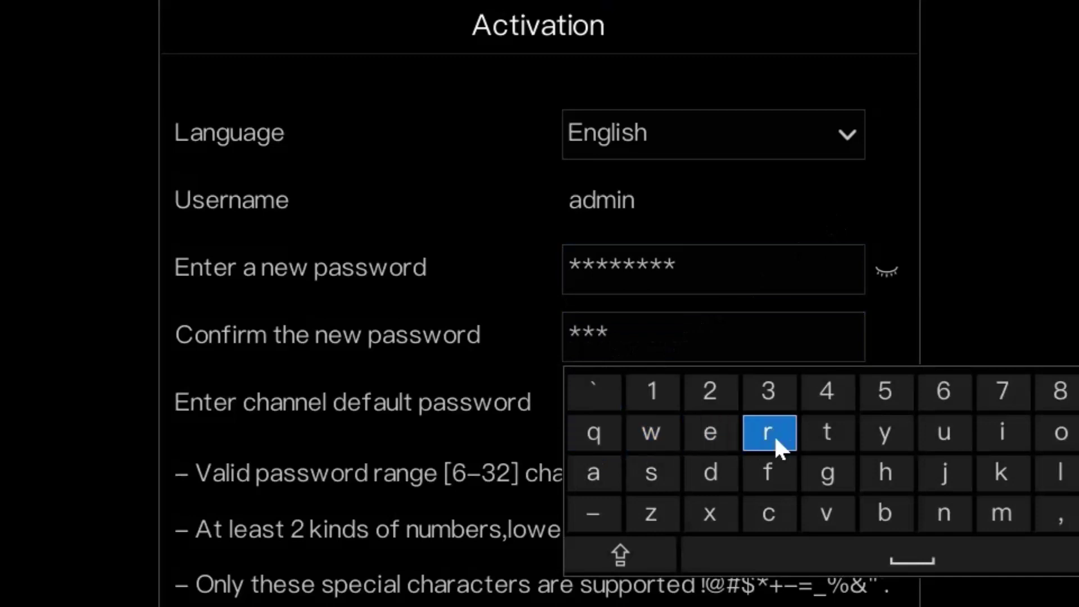
left_click(774, 434)
left_click(667, 393)
left_click(724, 396)
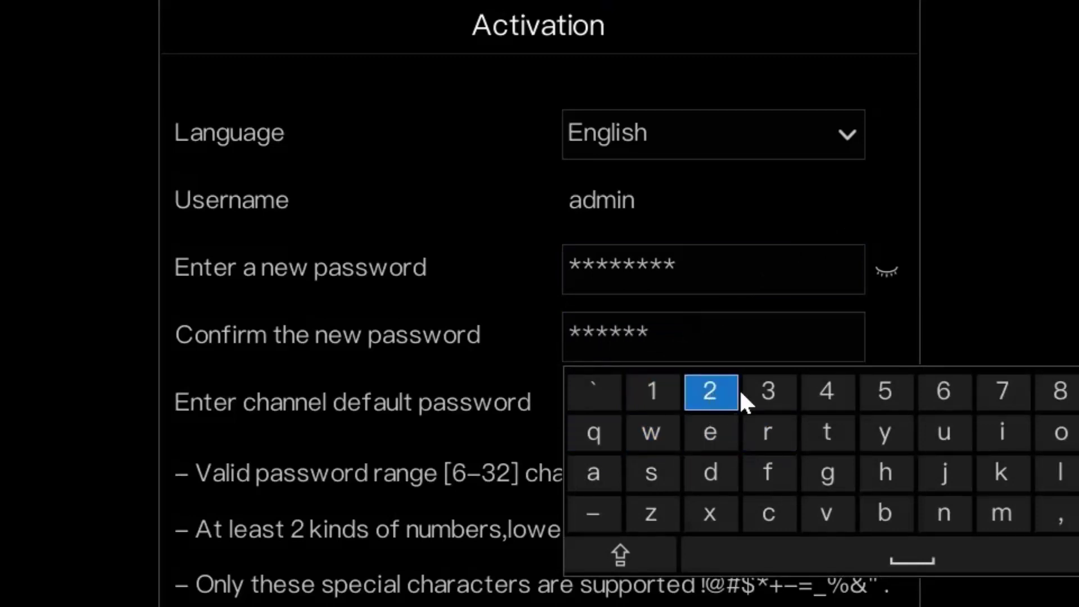
left_click(761, 398)
left_click(827, 393)
left_click(878, 314)
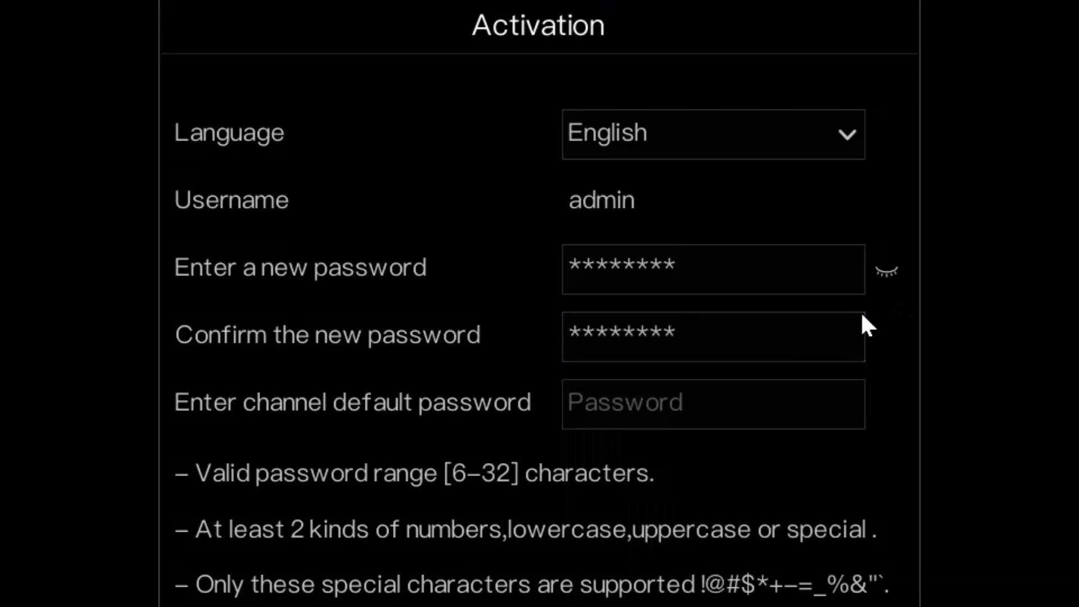
- Enter the channel default password and activate the recorder
left_click(636, 394)
left_click(623, 403)
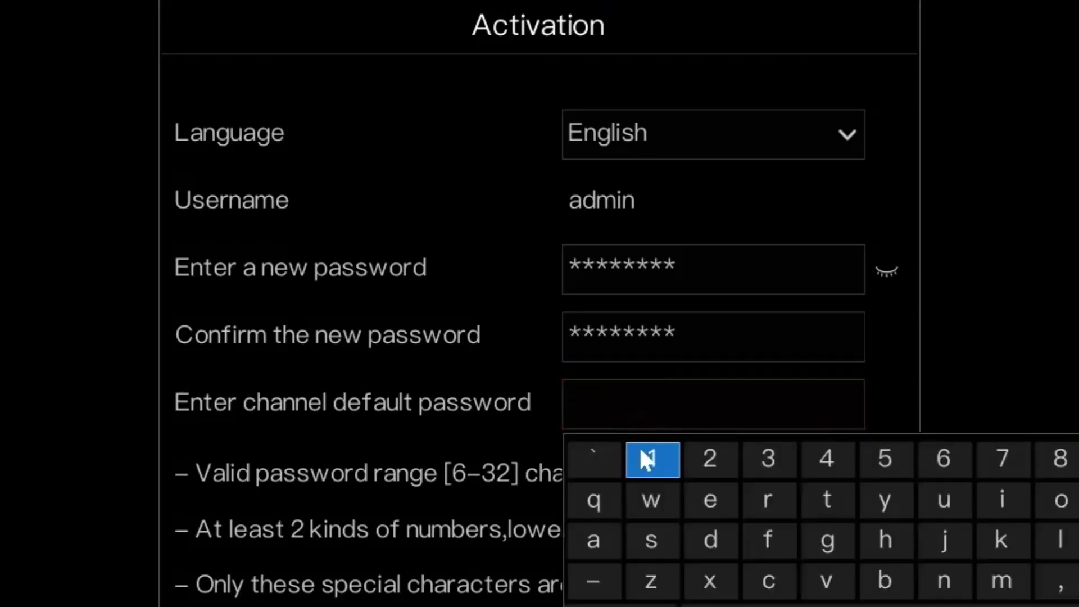
left_click(655, 459)
left_click(710, 451)
left_click(766, 456)
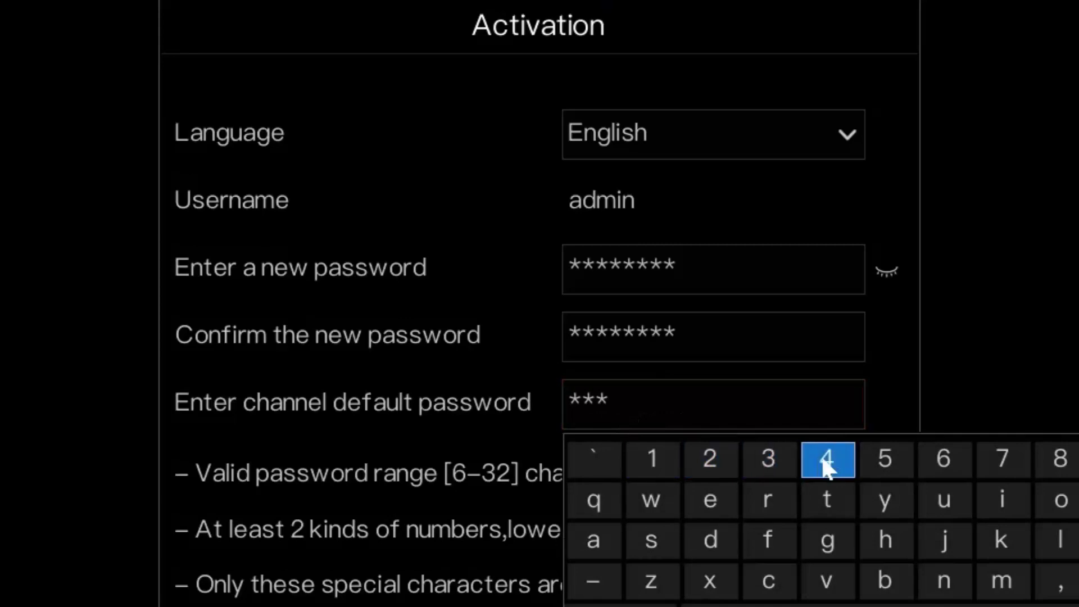
left_click(824, 457)
left_click(897, 381)
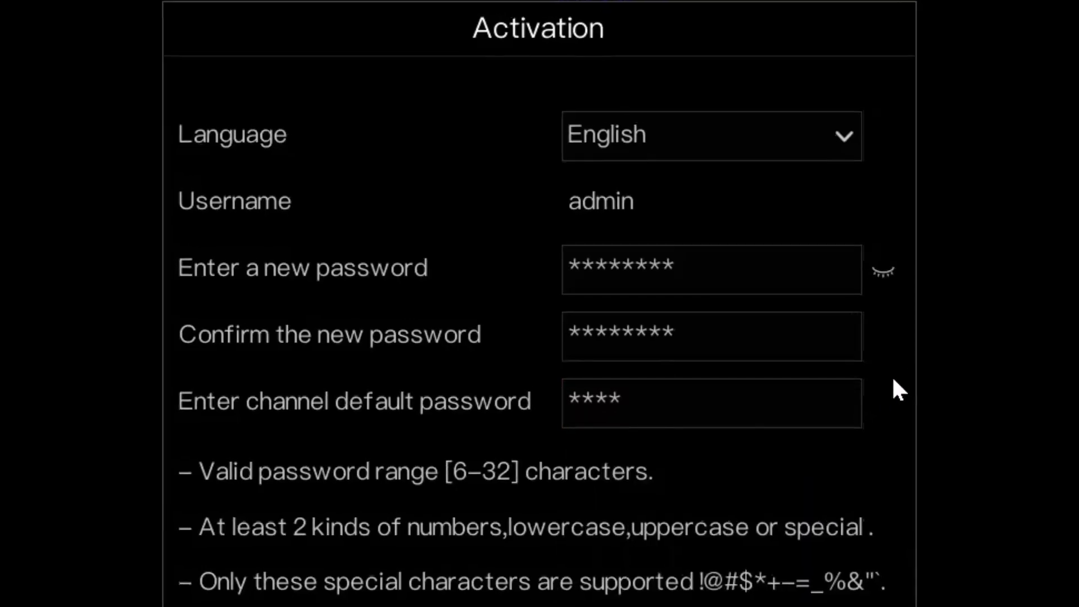
left_click(540, 528)
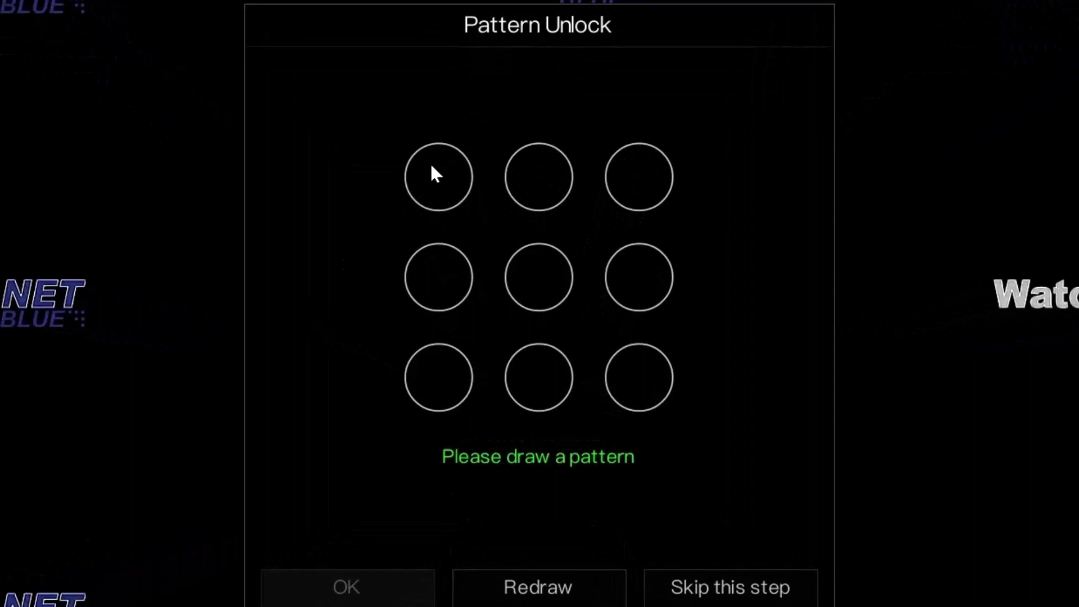
- Draw the L-shaped unlock pattern, repeat it to confirm, and save it
mouse_move(431, 166)
left_mouse_down()
mouse_move(429, 400)
mouse_move(670, 387)
left_mouse_up()
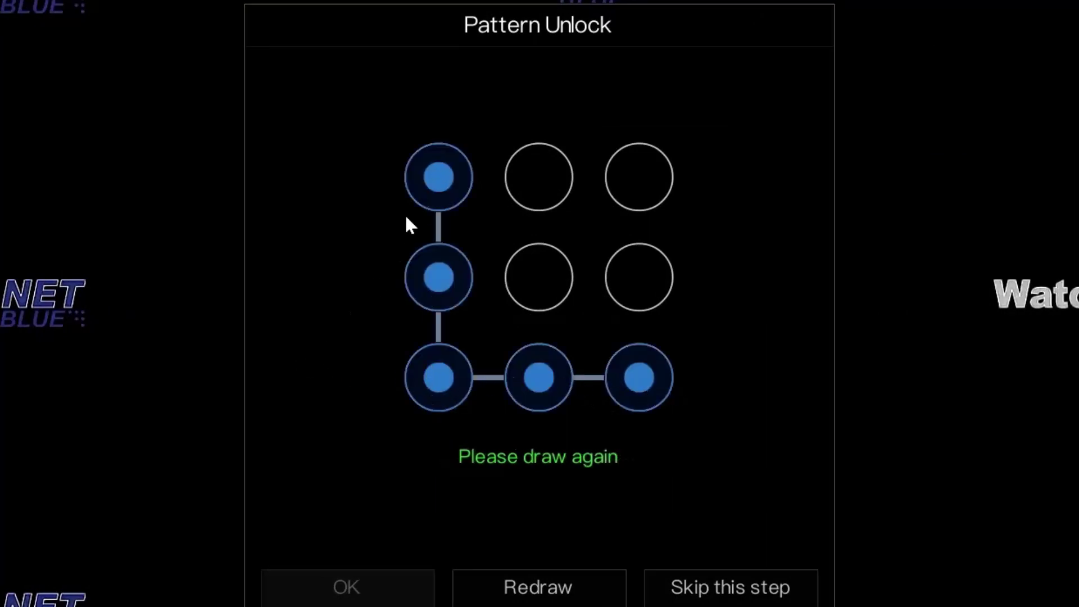
mouse_move(429, 187)
left_mouse_down()
mouse_move(435, 388)
mouse_move(674, 396)
left_mouse_up()
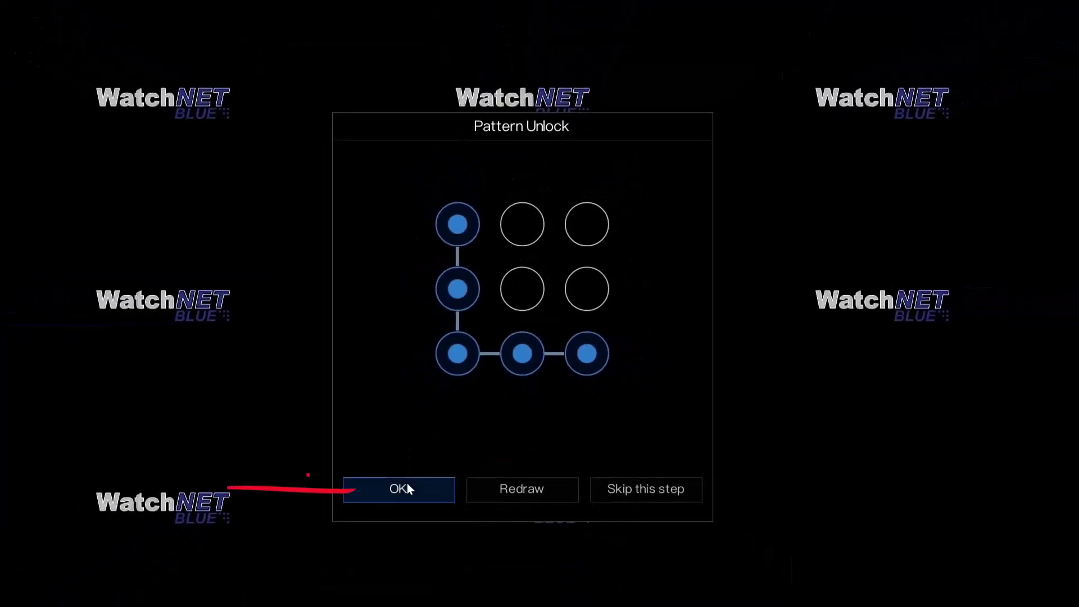
left_click(407, 487)
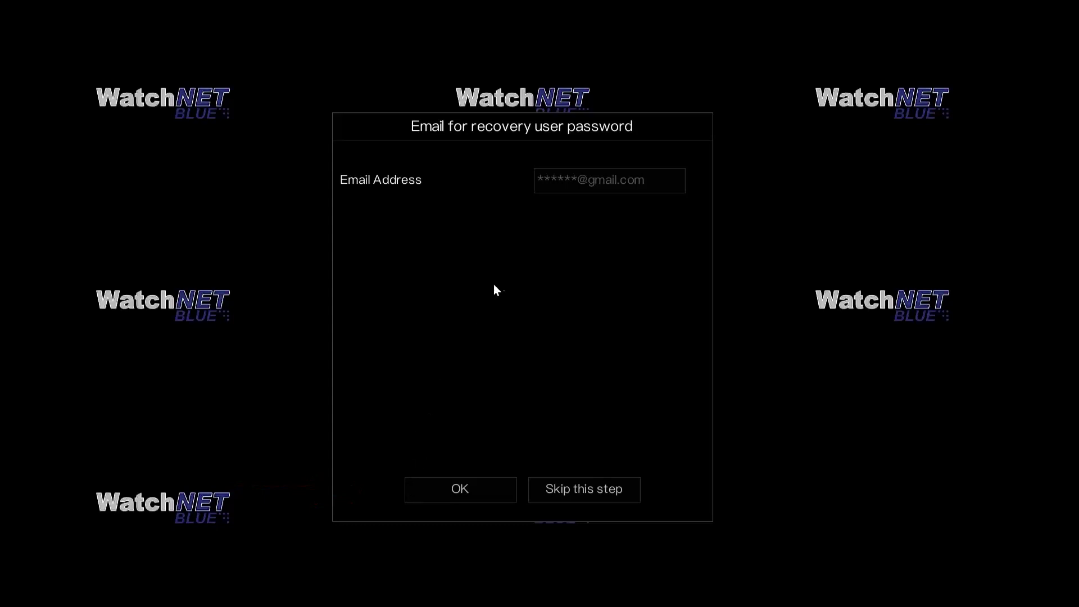
- Enter the recovery email address on the on-screen keyboard and save it
left_click(587, 185)
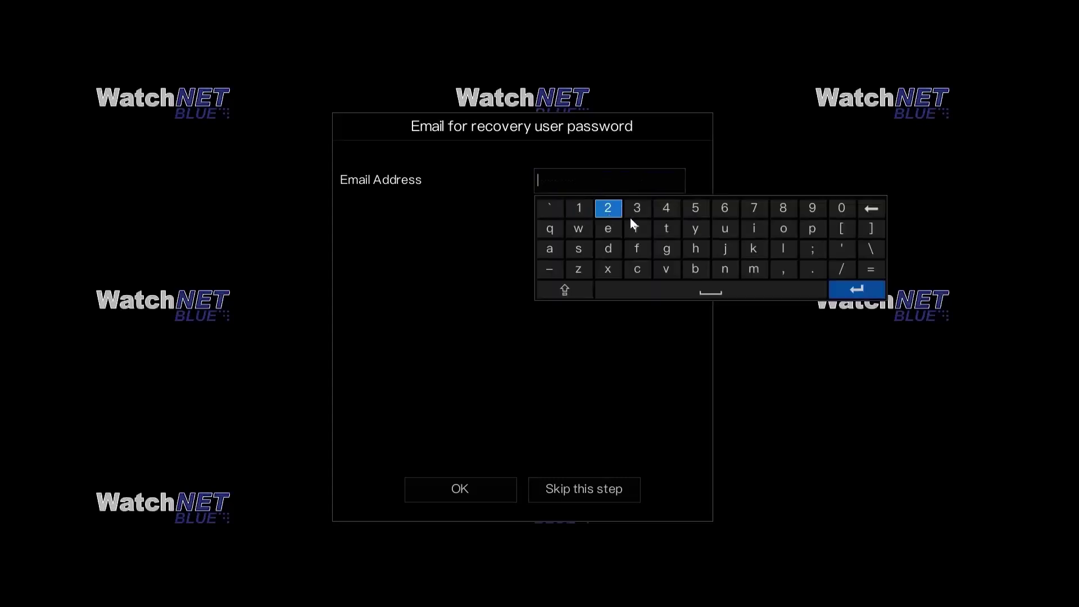
left_click(759, 232)
left_click(724, 271)
left_click(650, 255)
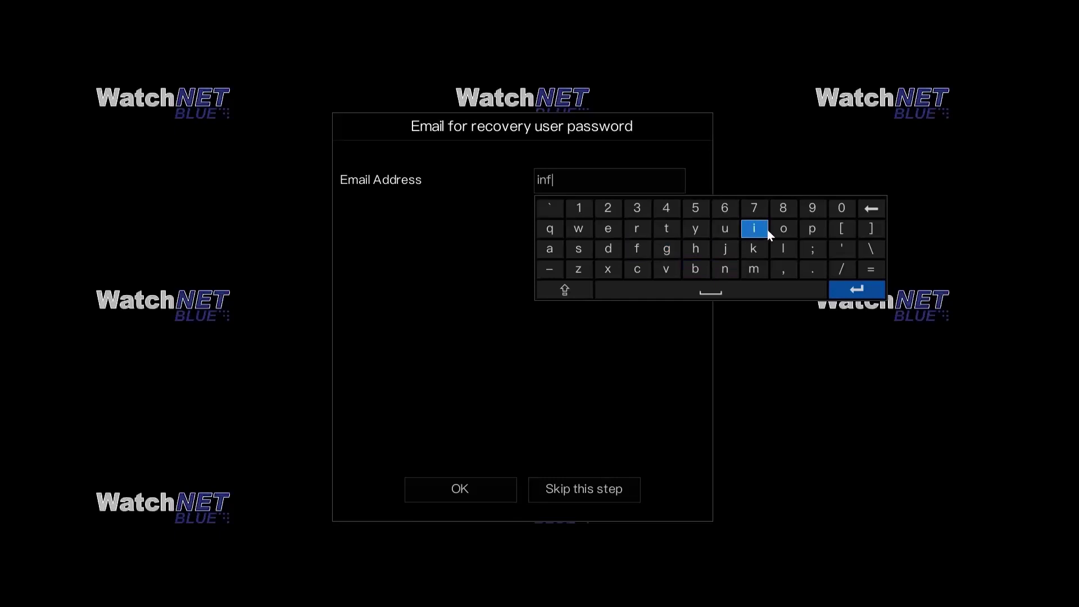
left_click(782, 228)
type("@watchnetinc.com")
left_click(838, 287)
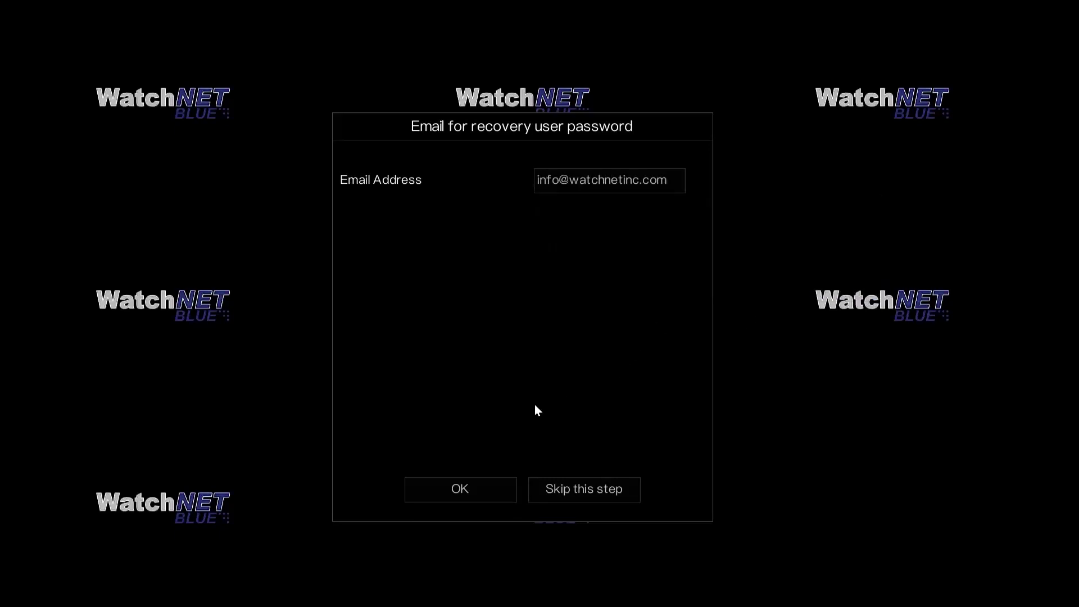
left_click(470, 483)
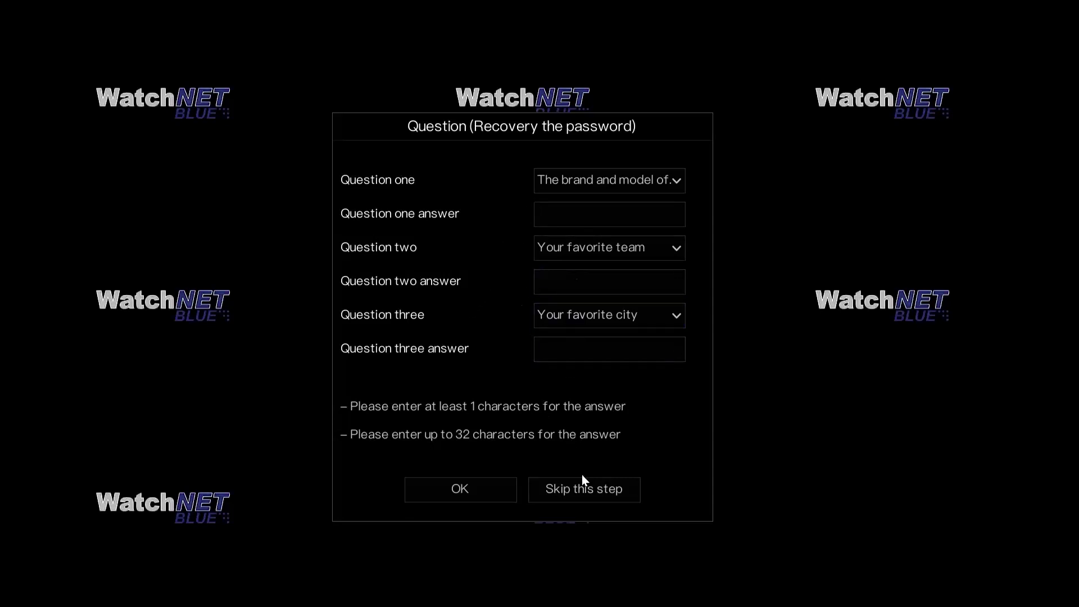
- Skip the recovery questions, launch the Setup Wizard, and toggle Enable Port Mapping on the Network page
left_click(585, 490)
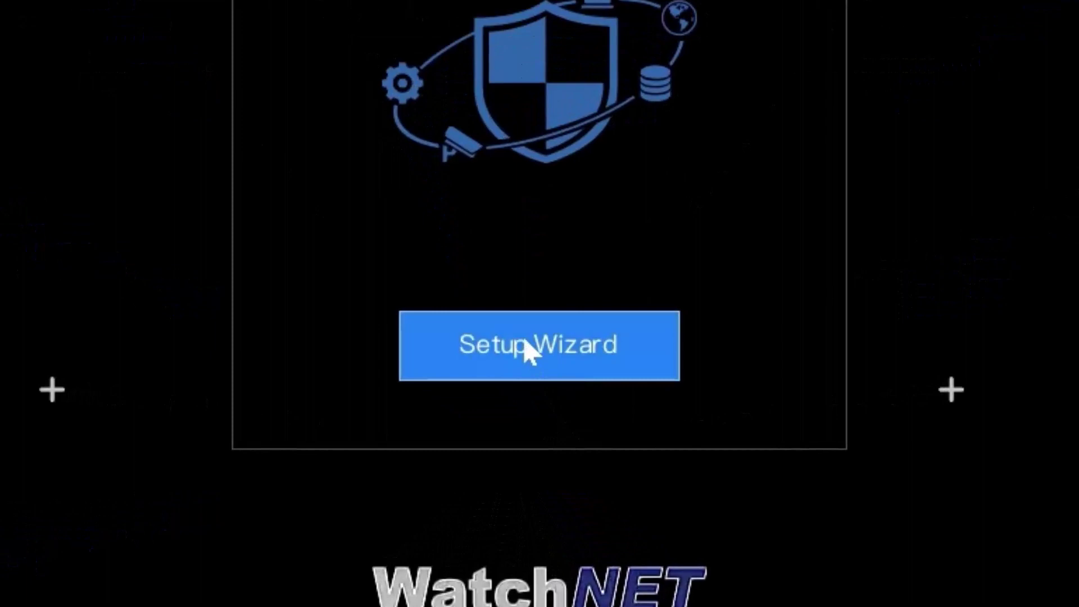
left_click(526, 349)
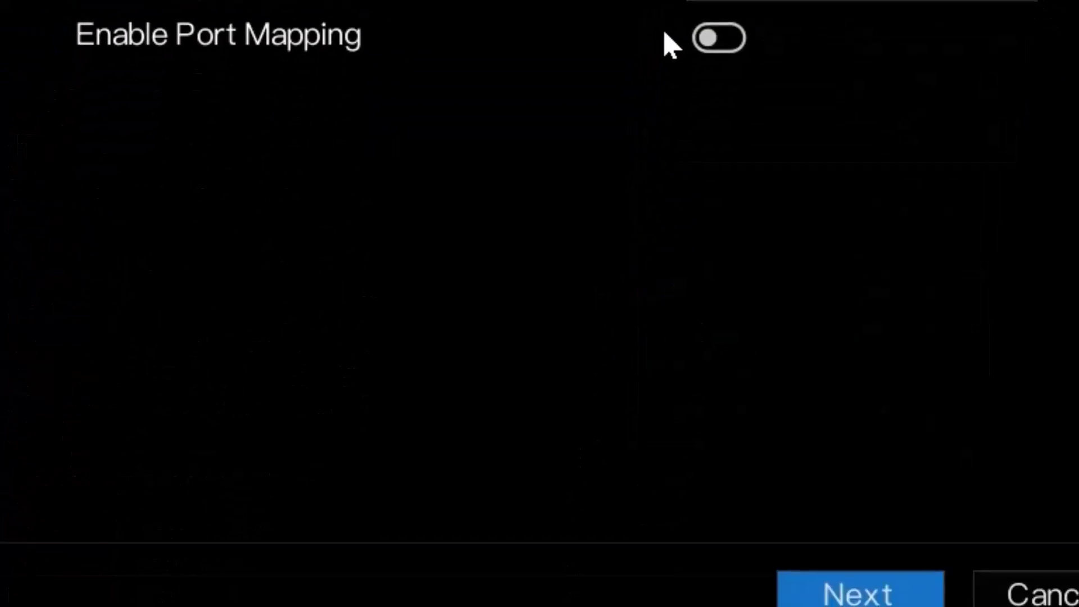
left_click(725, 41)
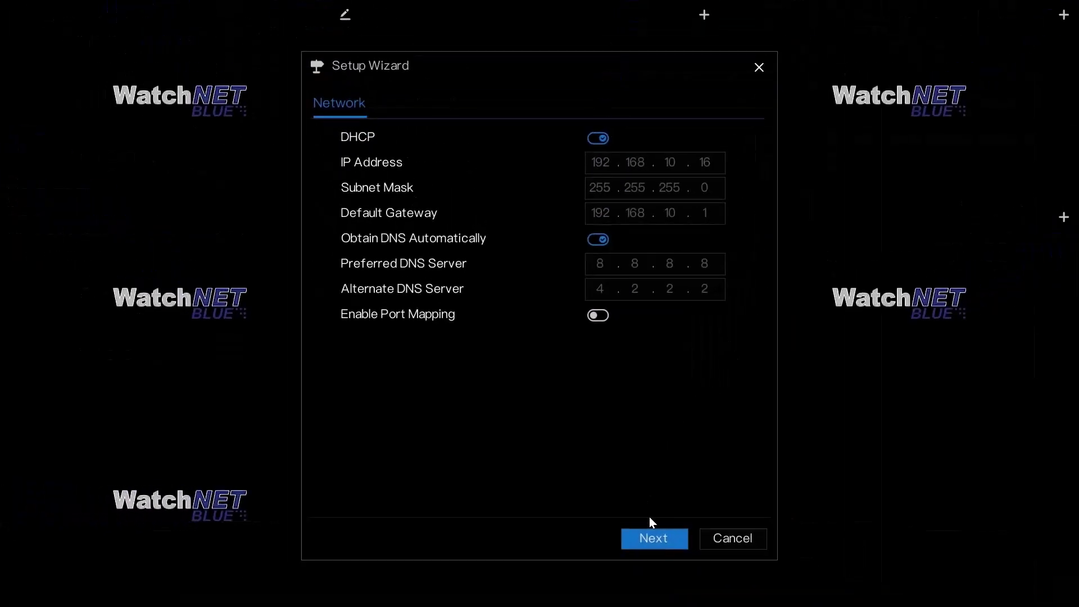
- Change the time zone from Dublin to (GMT-05:00) Eastern Time
left_click(655, 539)
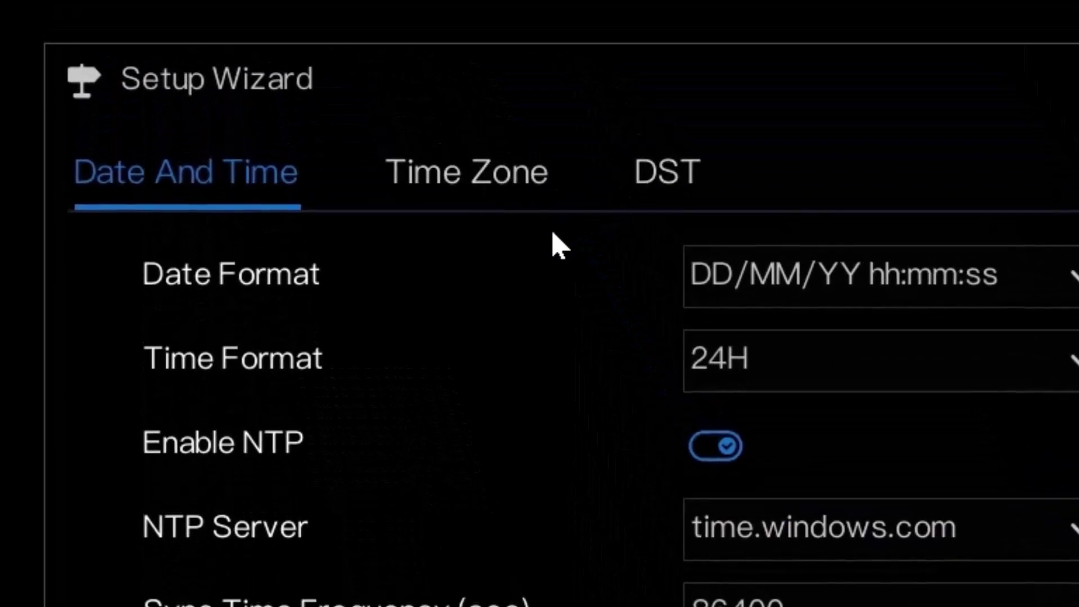
left_click(484, 174)
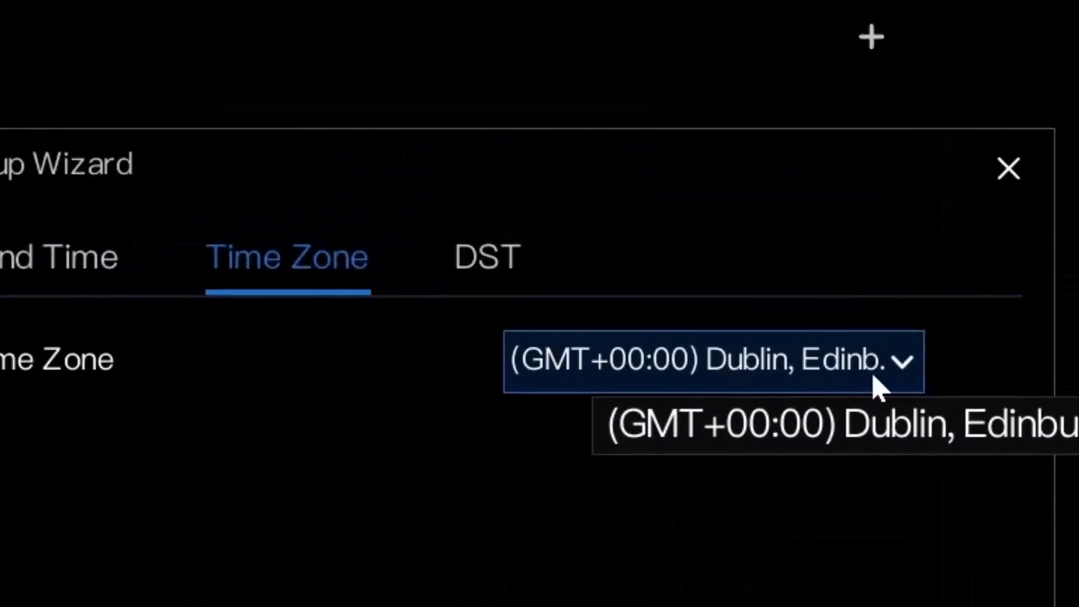
left_click(876, 385)
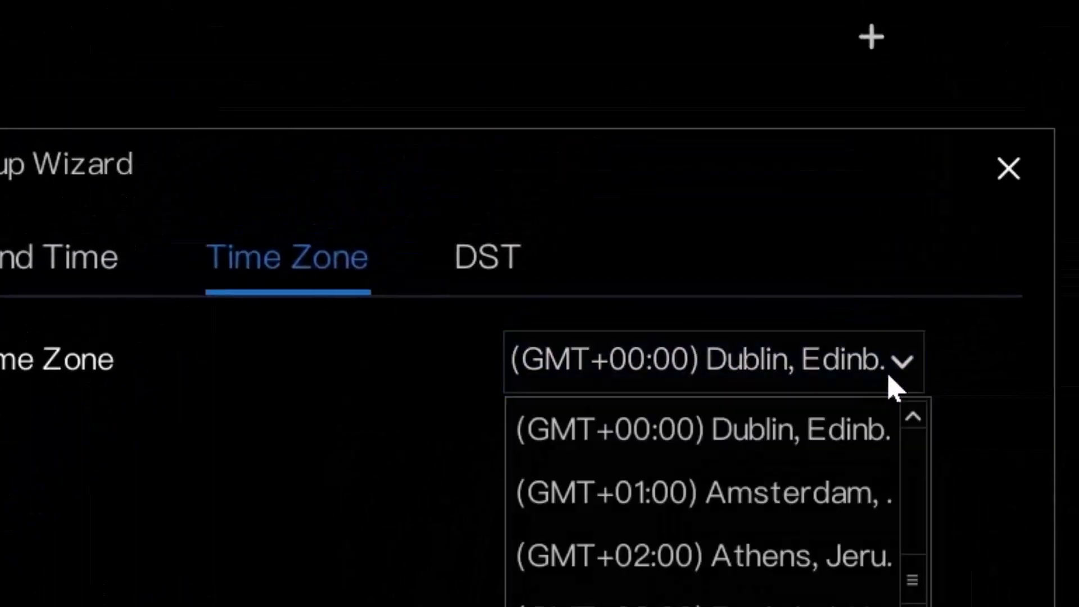
left_click(918, 425)
left_click(918, 425)
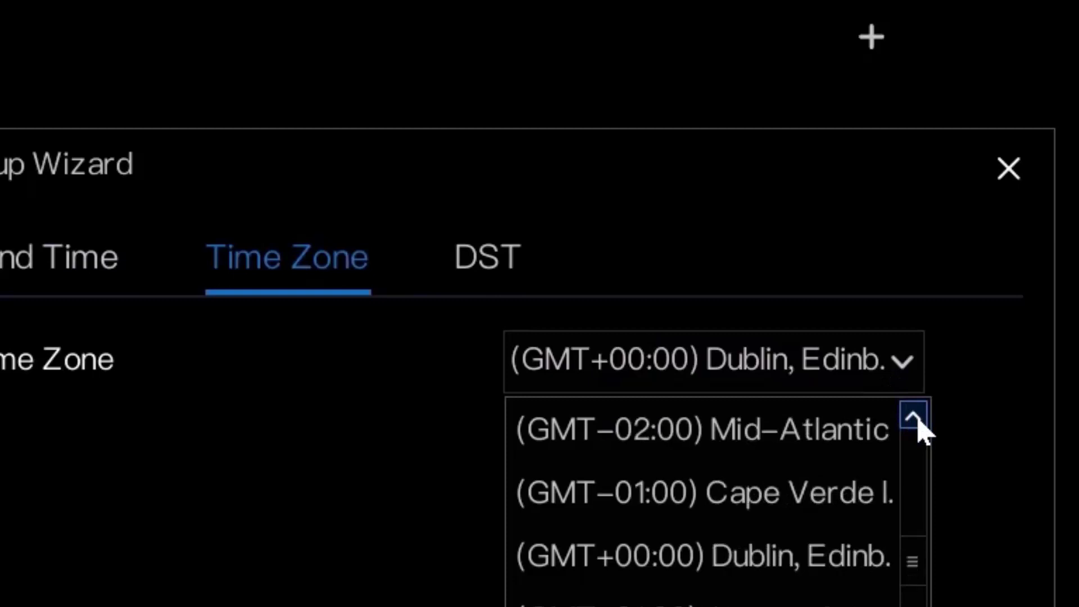
left_click(918, 425)
left_click(913, 416)
left_click(913, 416)
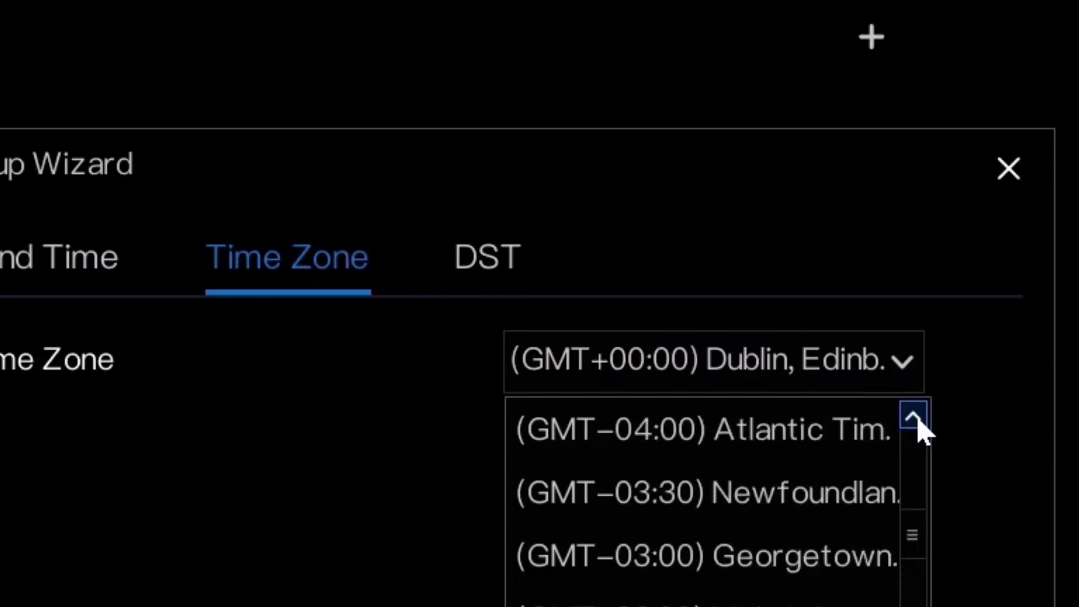
left_click(918, 422)
left_click(918, 422)
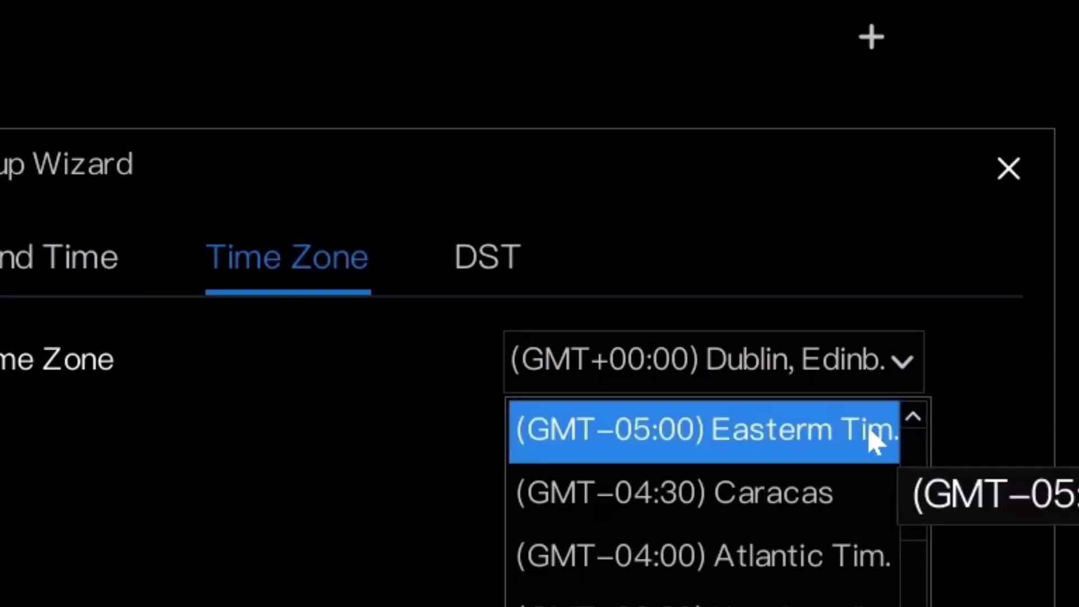
left_click(804, 450)
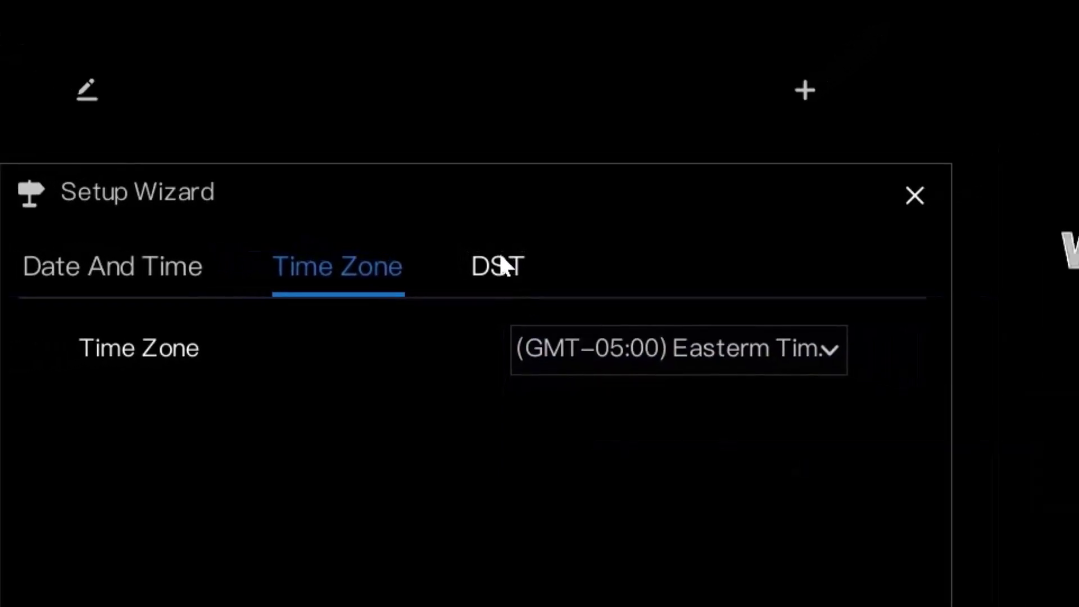
- Enable daylight saving time starting the first Sunday of March at 2:00
left_click(500, 262)
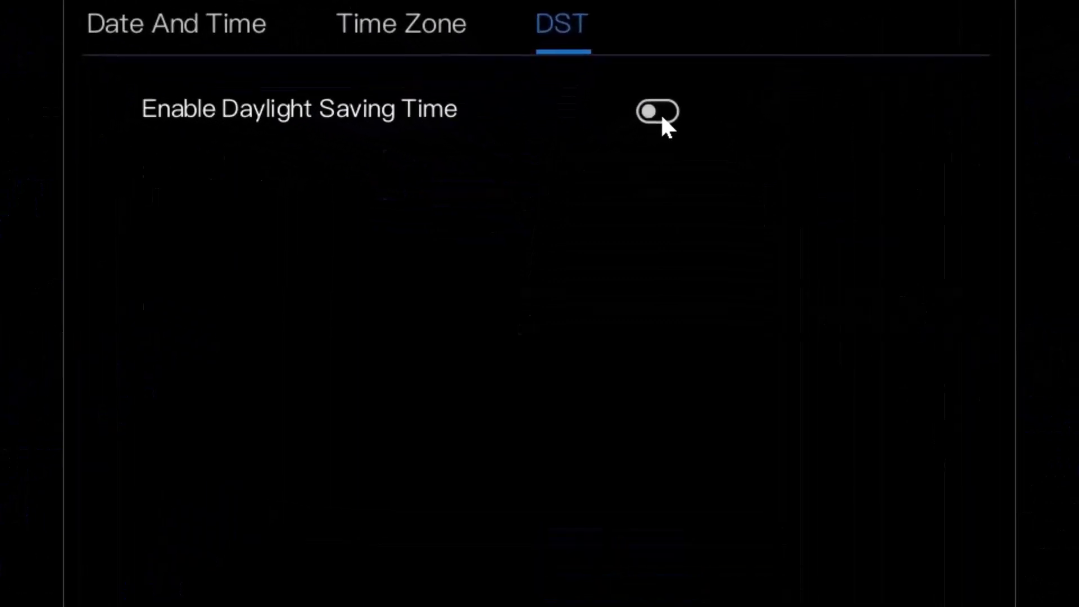
left_click(616, 139)
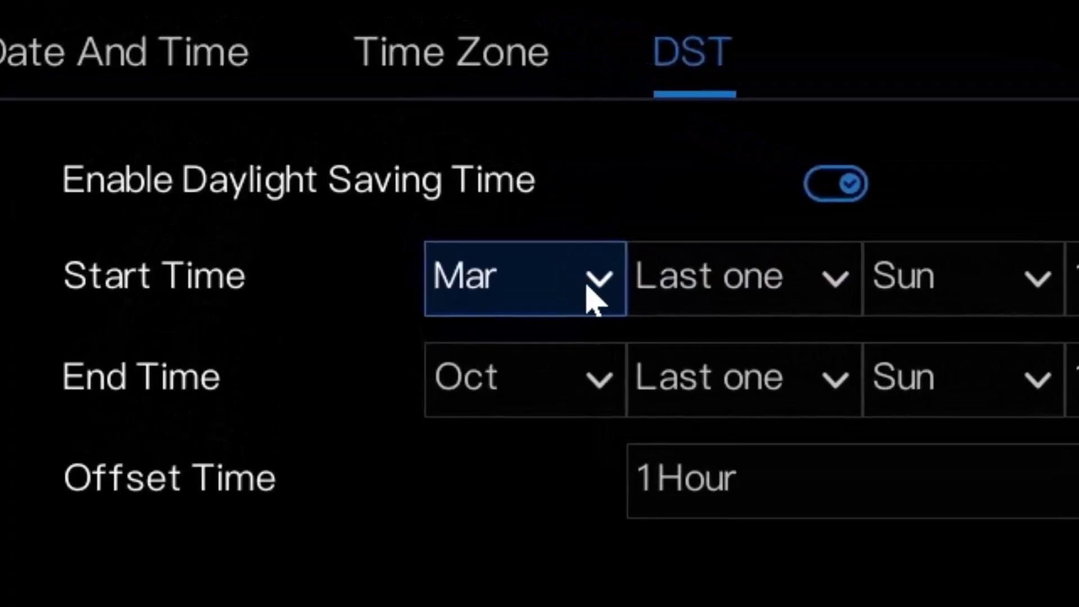
left_click(761, 297)
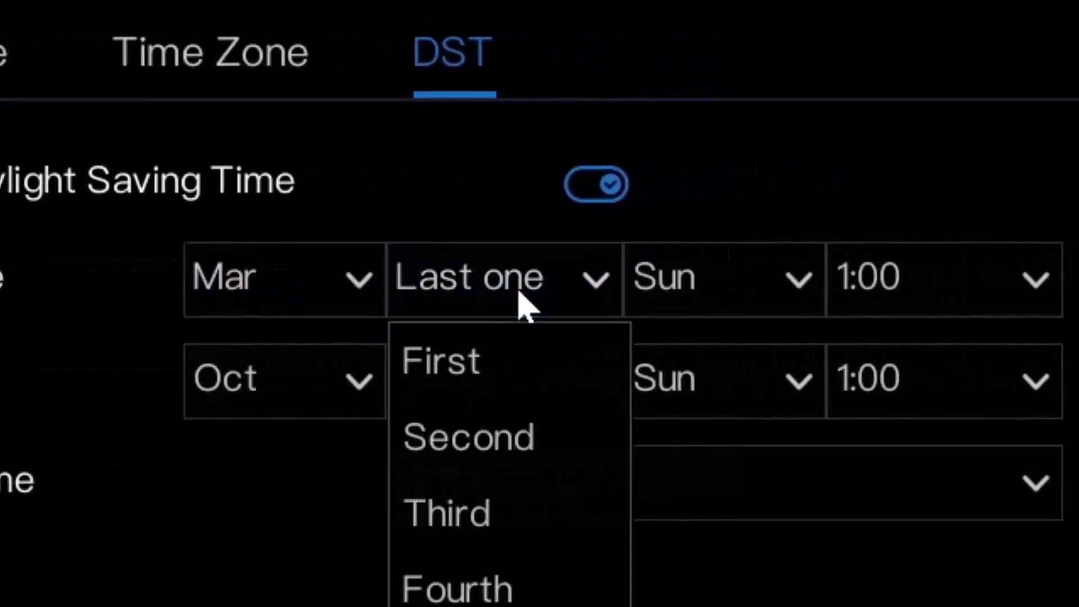
left_click(506, 388)
left_click(899, 298)
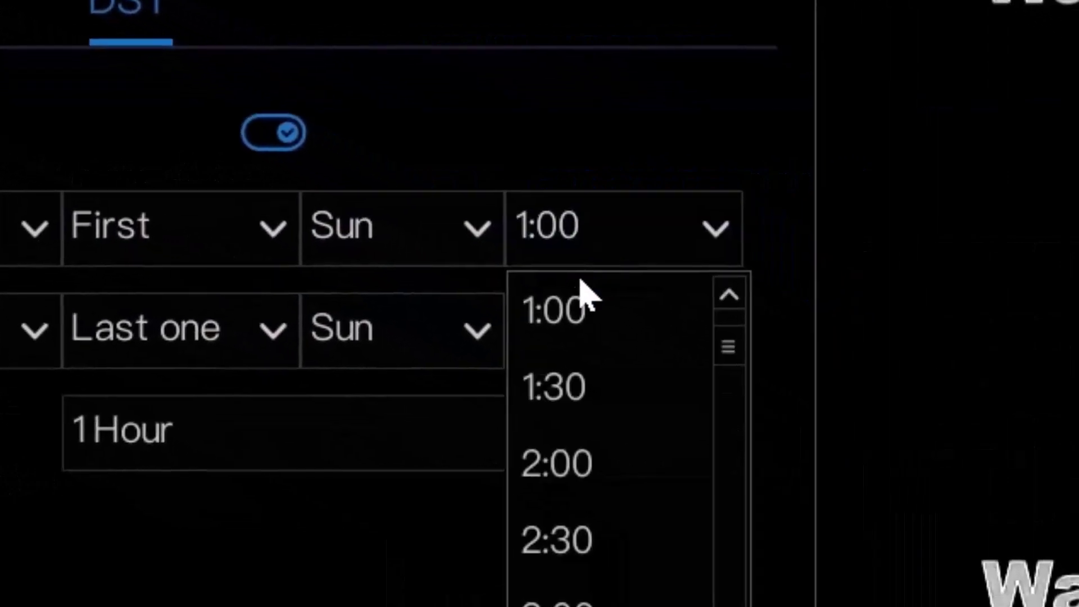
left_click(571, 466)
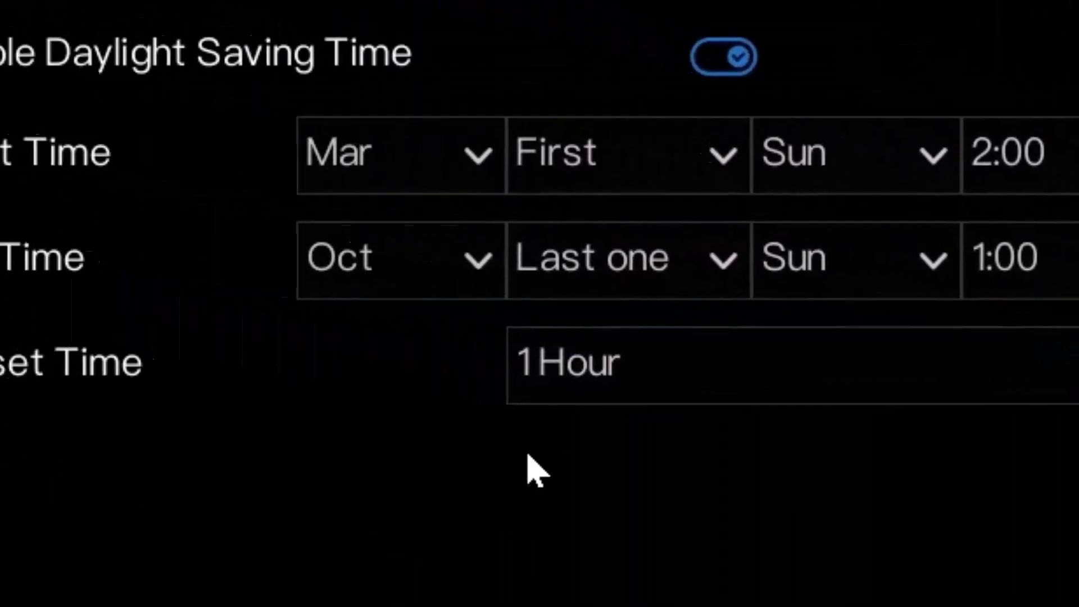
- Set daylight saving to end the second Sunday of November at 2:00
left_click(406, 287)
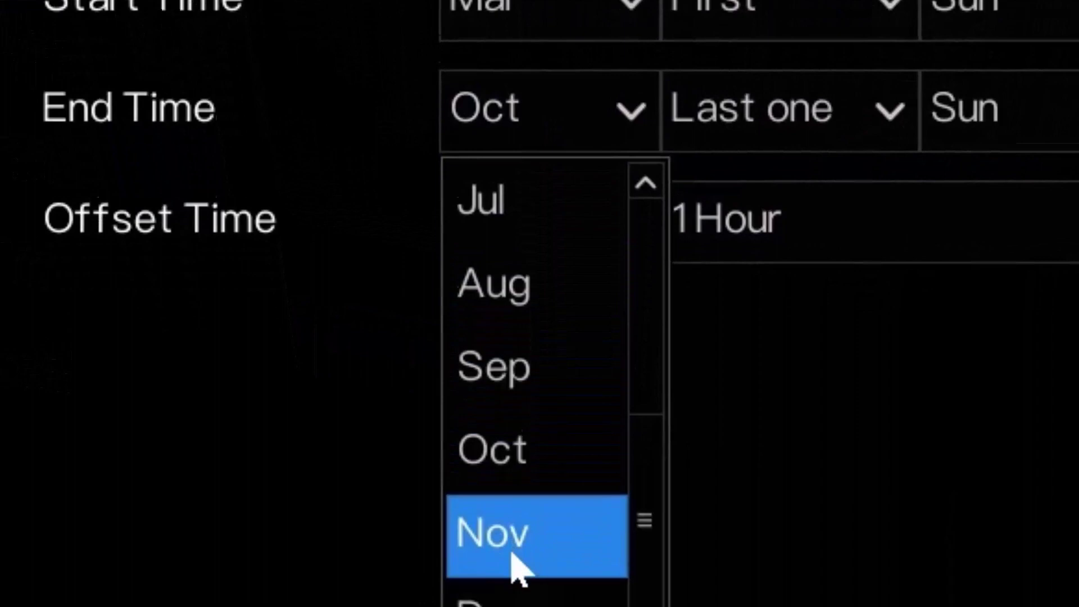
left_click(514, 568)
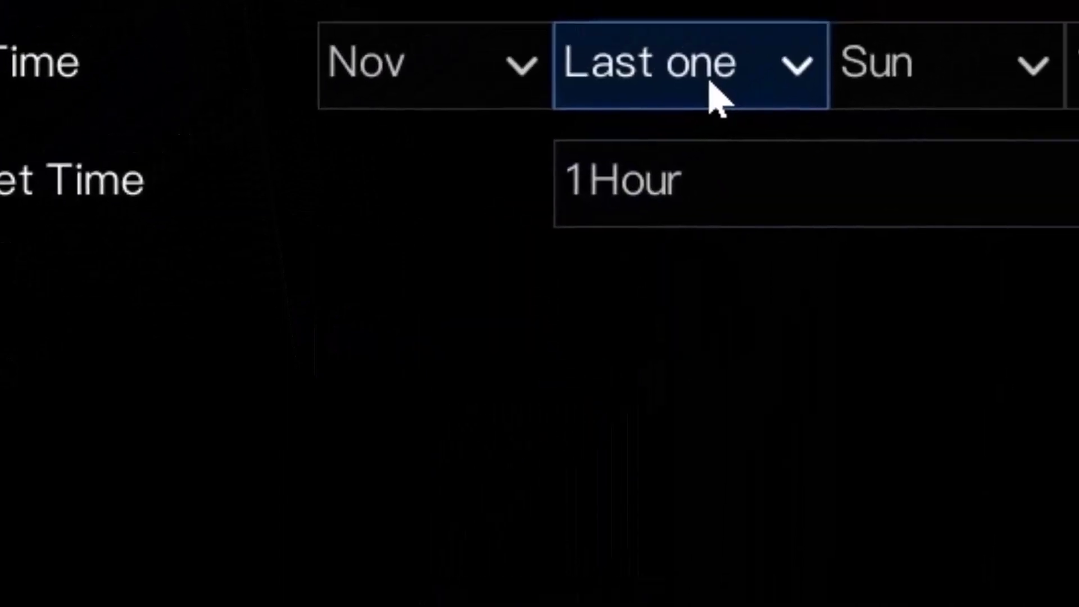
left_click(717, 98)
left_click(683, 244)
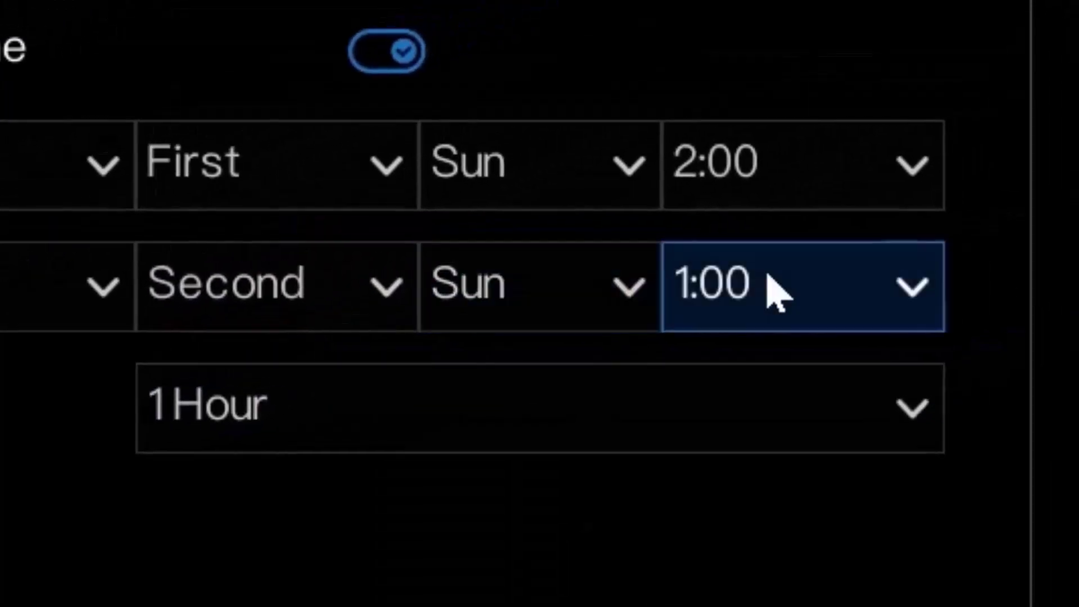
left_click(775, 293)
left_click(730, 597)
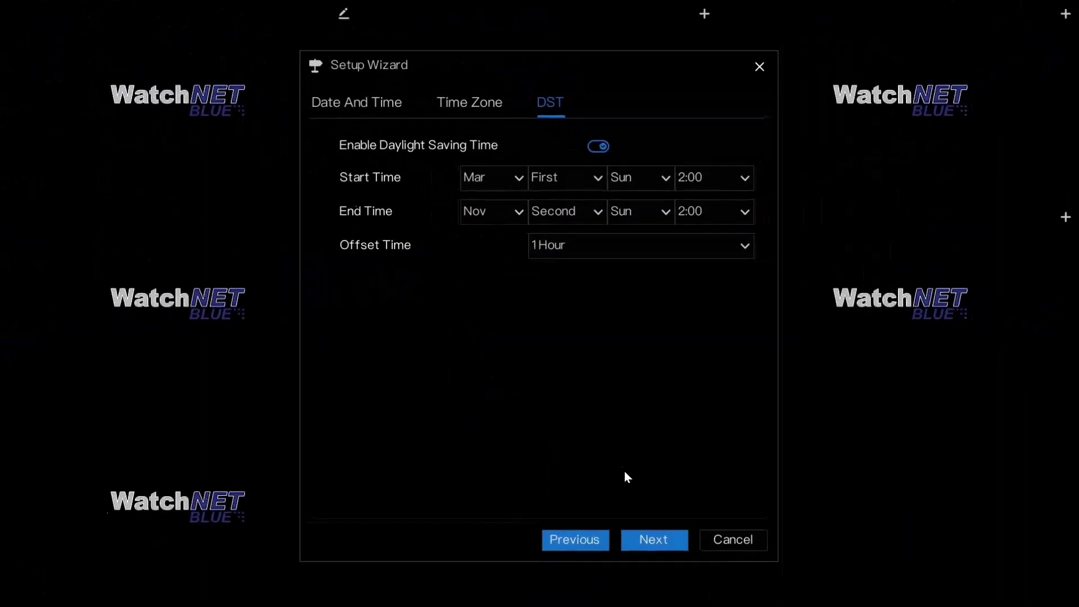
- Edit the CH1 camera's connection settings and clear its existing password
left_click(644, 543)
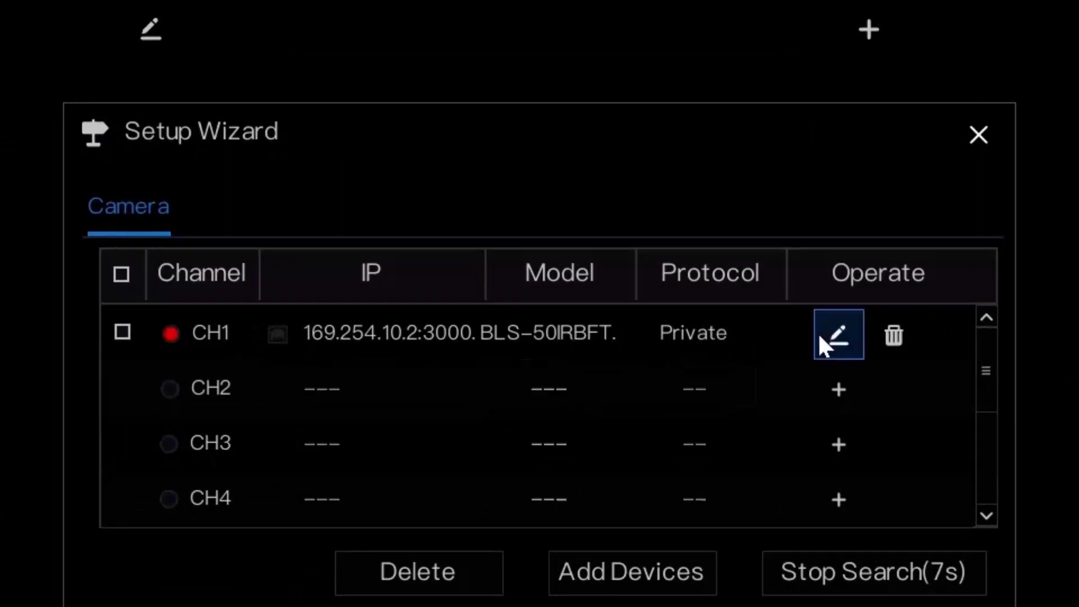
left_click(819, 340)
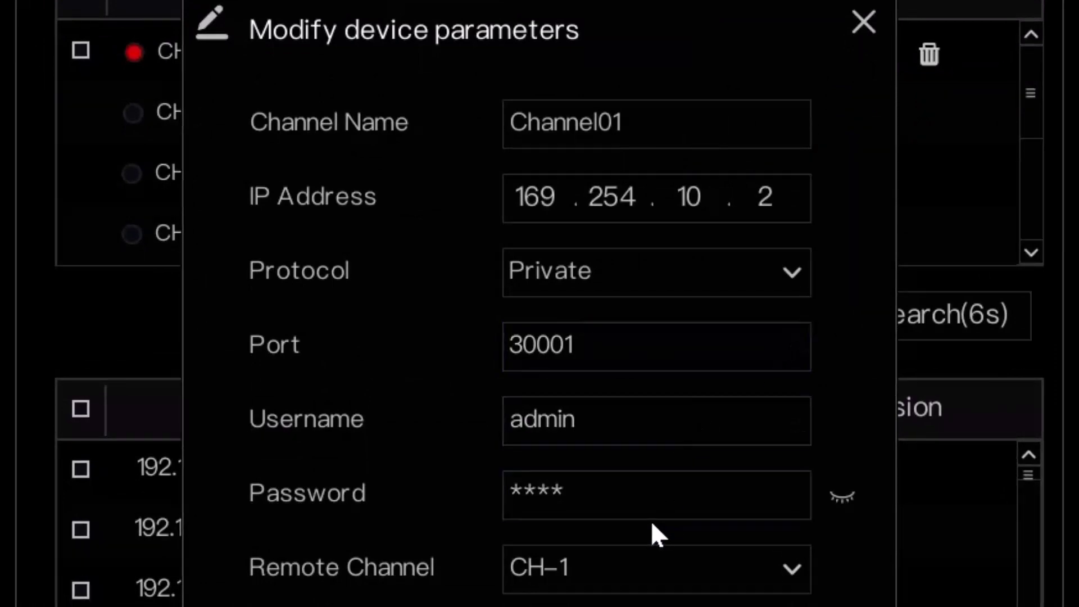
left_click(659, 506)
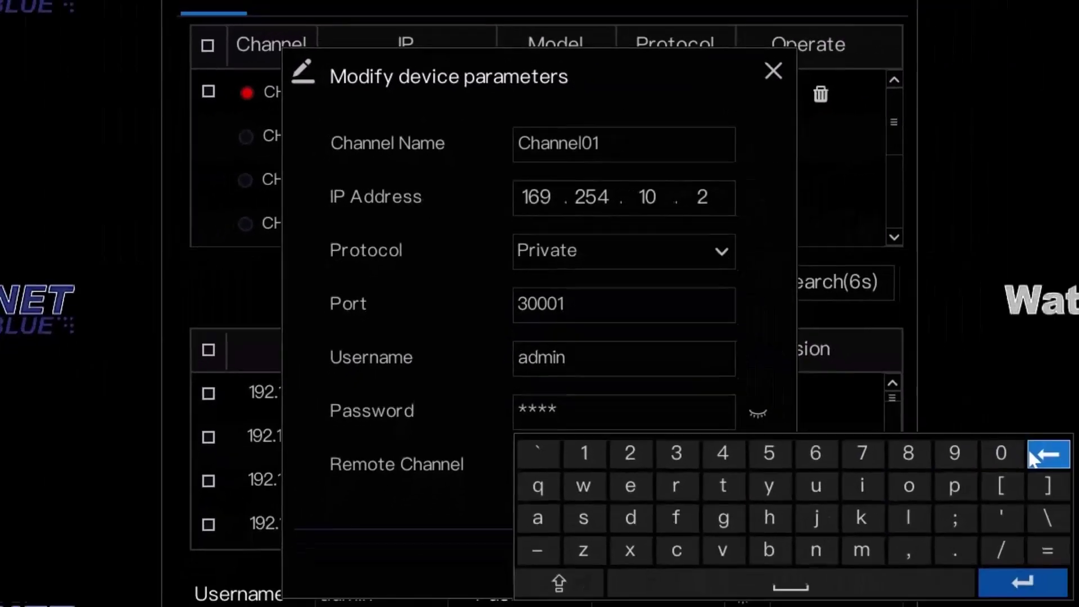
left_click(1020, 440)
left_click(1020, 440)
left_click(1018, 440)
left_click(1018, 440)
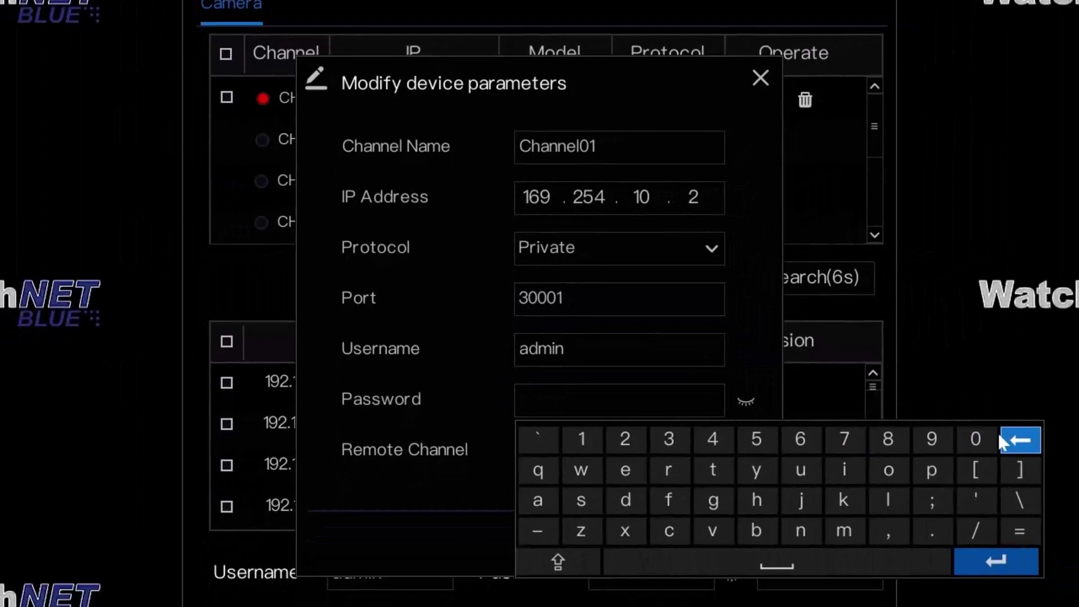
- Enter the correct camera password and save so CH1 at 169.254.10.2 connects
left_click(531, 503)
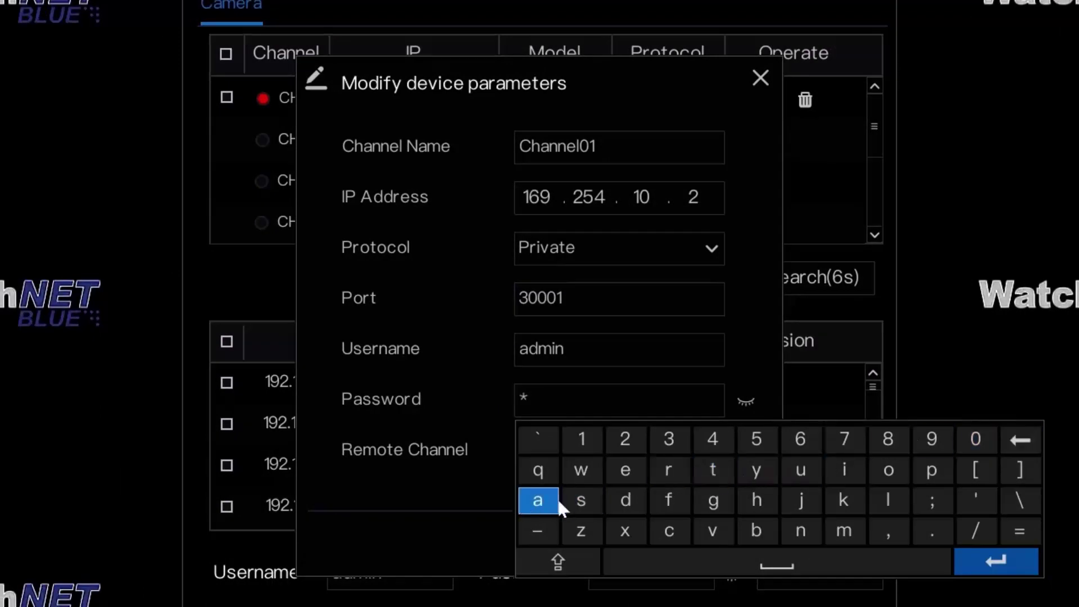
left_click(625, 502)
left_click(846, 531)
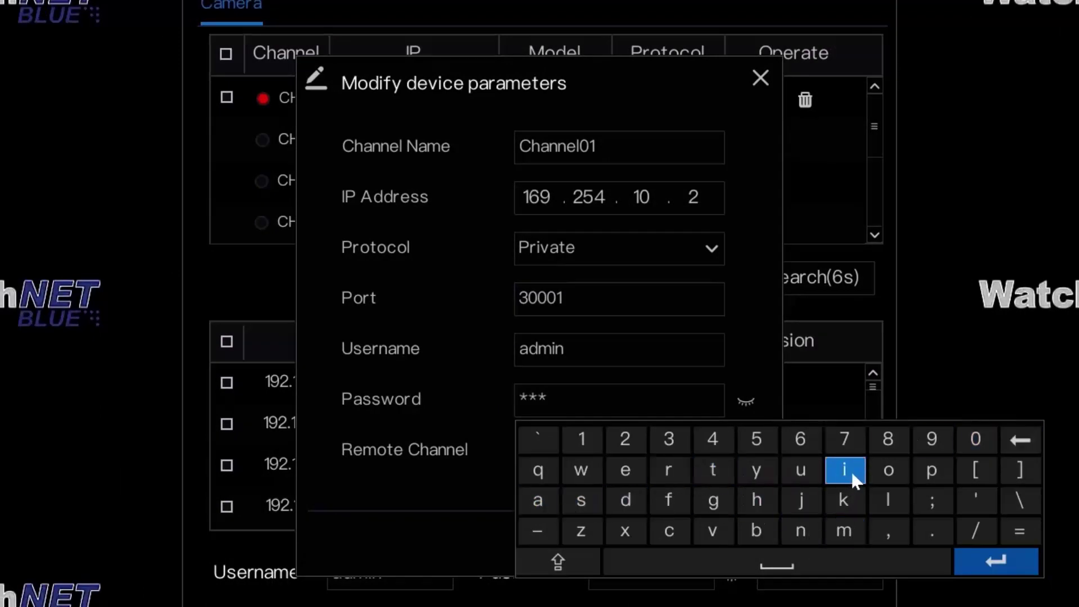
left_click(847, 473)
left_click(808, 533)
left_click(1011, 572)
left_click(590, 537)
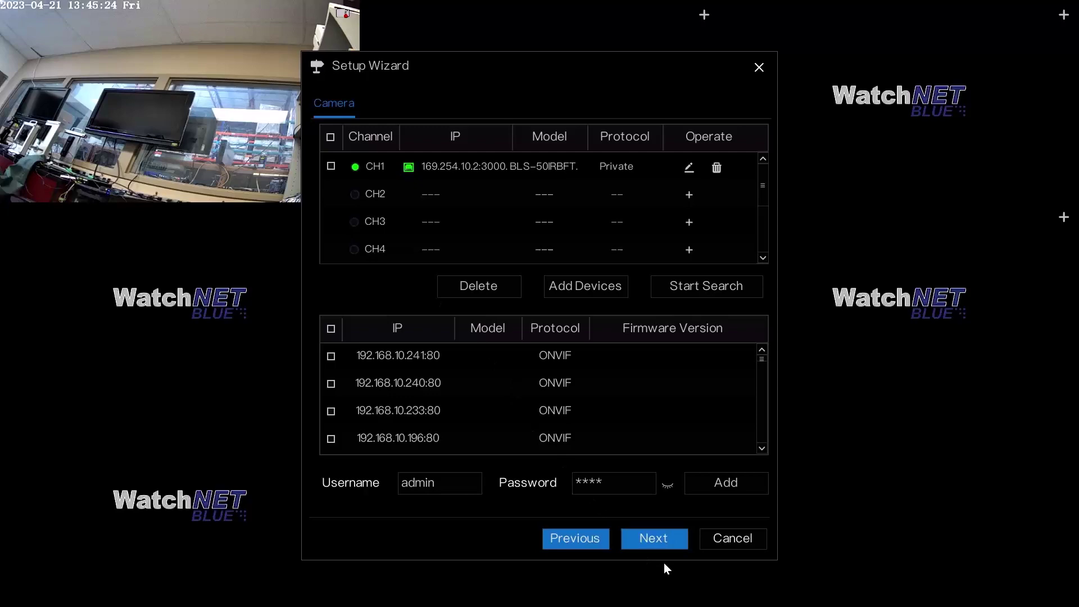
- Advance to the Disk step showing the 4 TB Disk2 as Normal
left_click(670, 544)
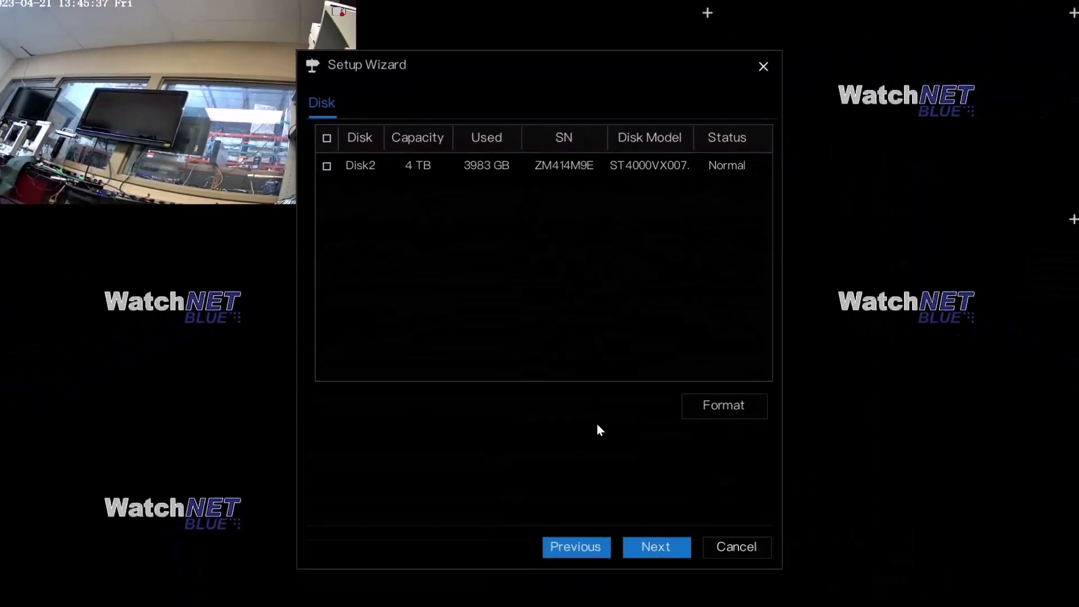
- Advance to the P2P step showing P2P enabled, Online, with its QR code
left_click(669, 549)
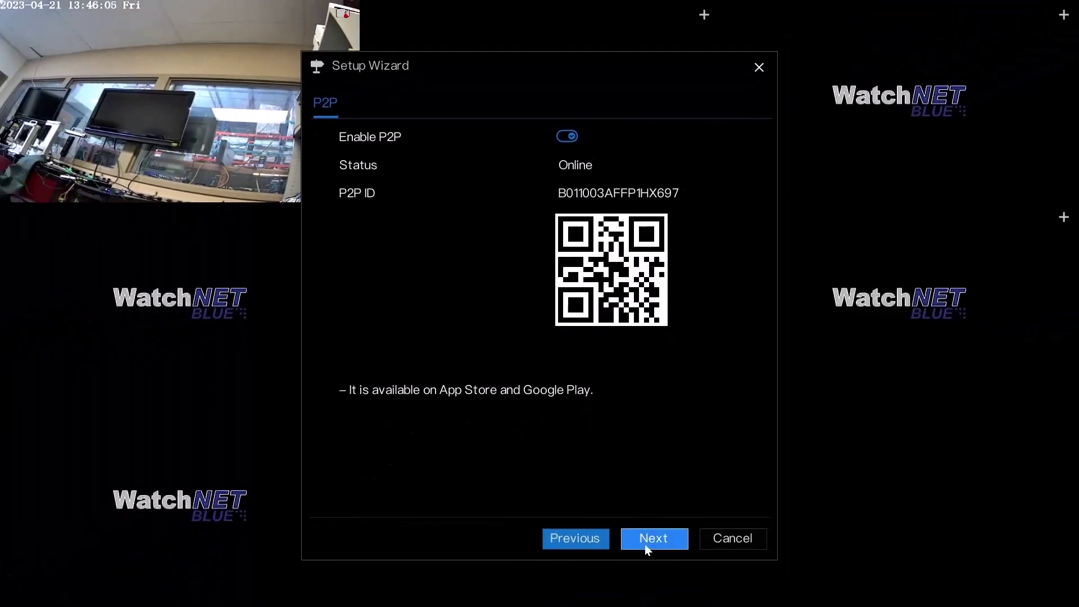
- Keep output resolution at 1920x1080 and tick "Don't show setup wizard next time"
left_click(644, 546)
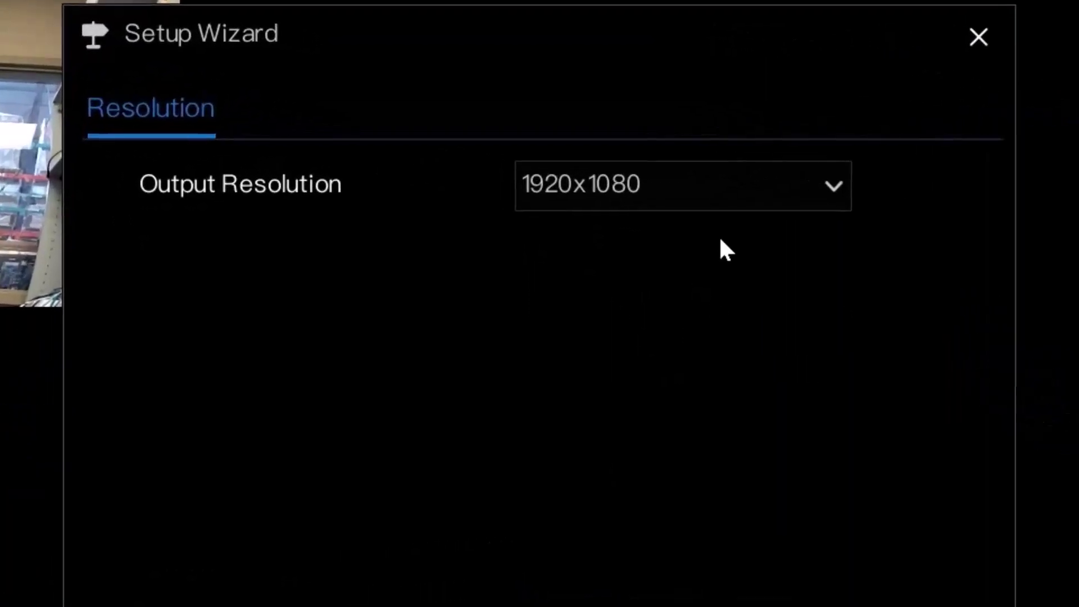
left_click(737, 204)
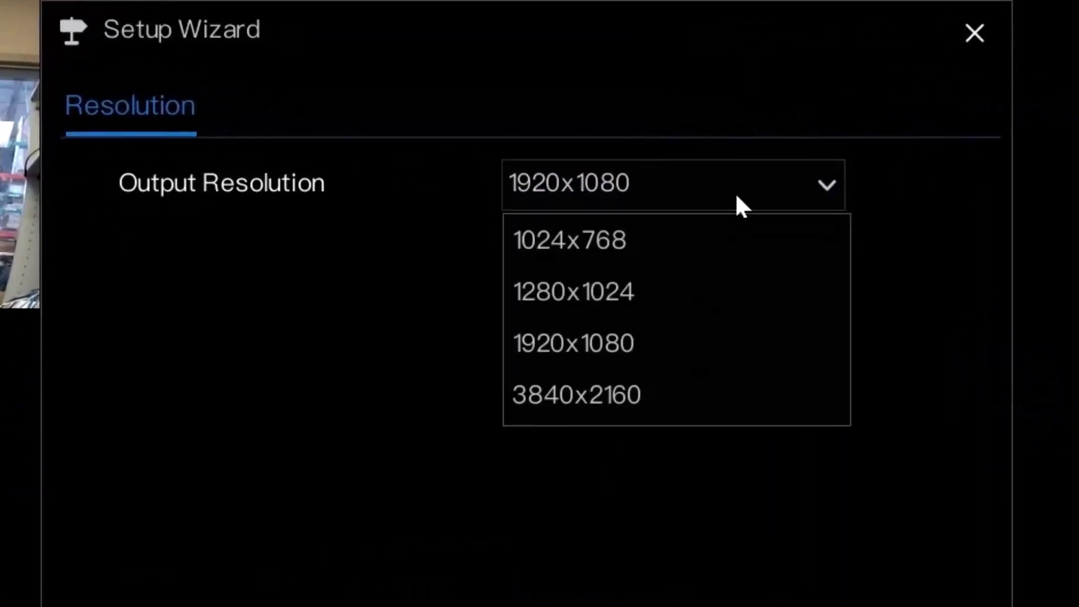
left_click(357, 516)
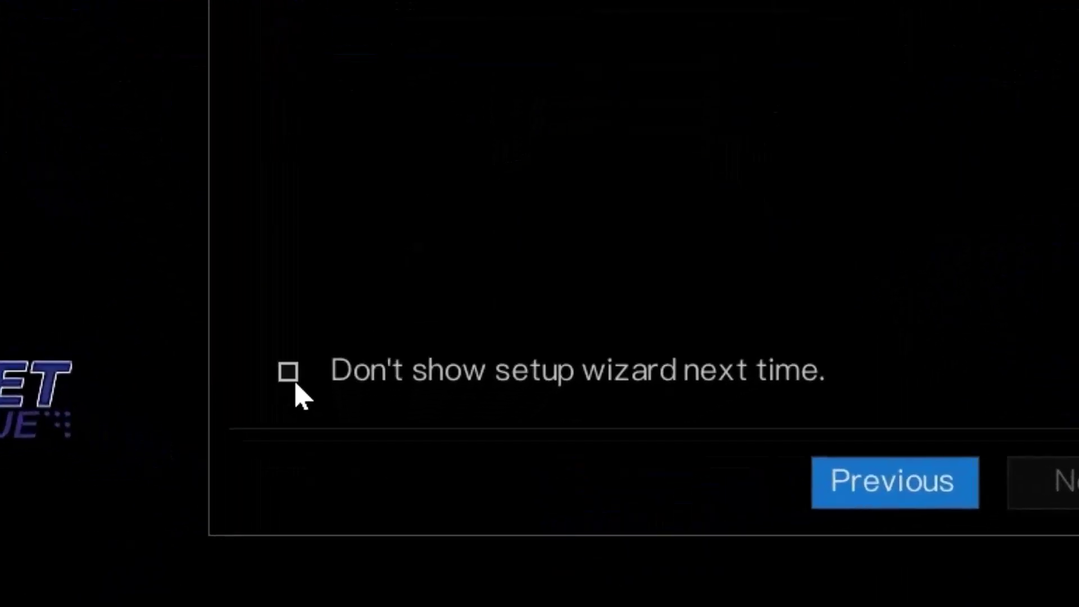
left_click(290, 373)
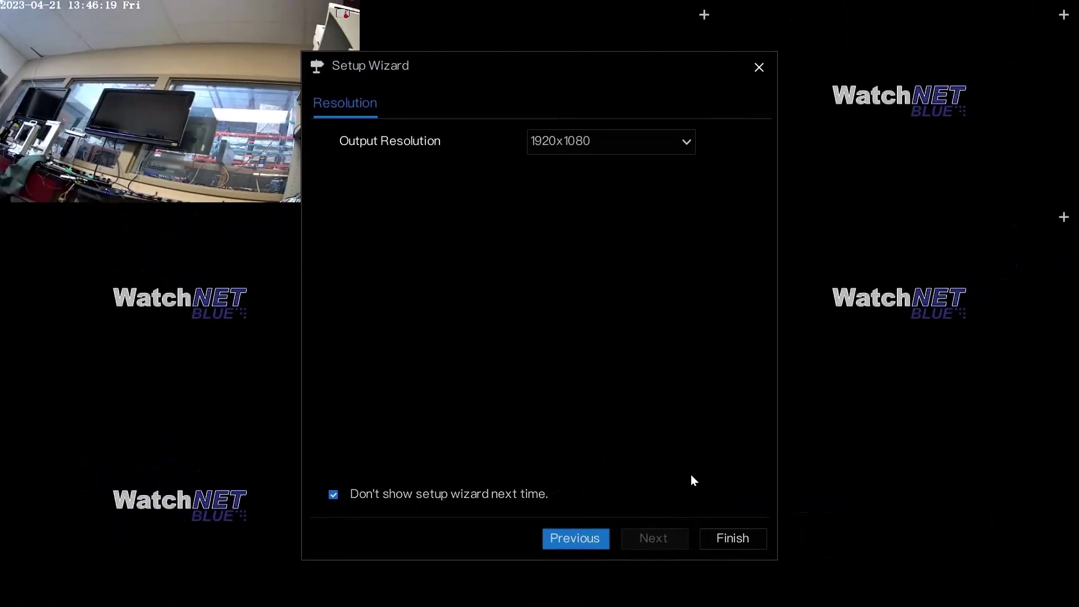